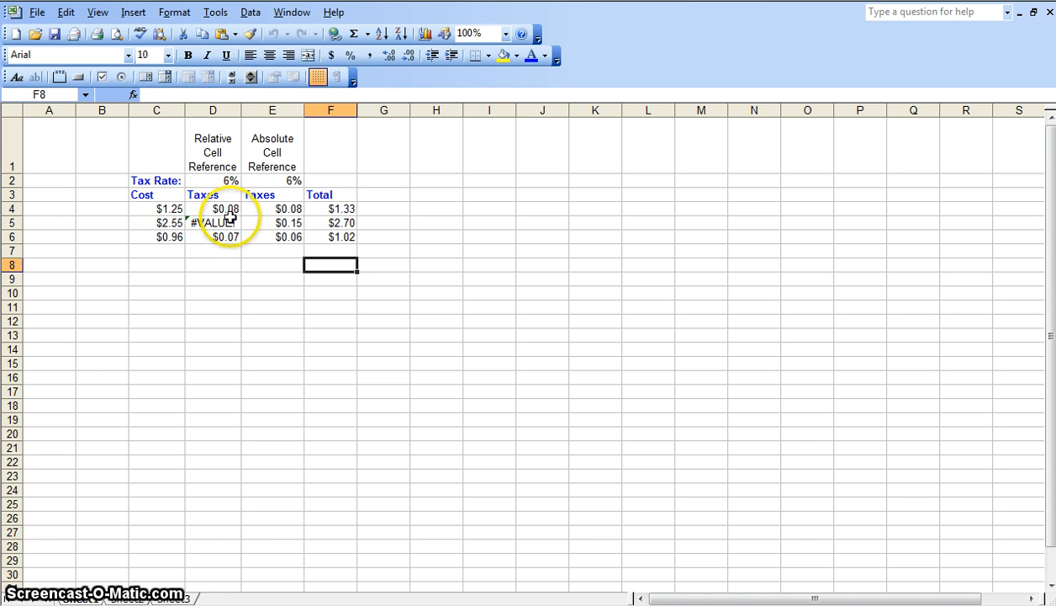
# - Inspect the Total formulas in cells F4 through F6 to see which Taxes column they use
pyautogui.click(314, 222)
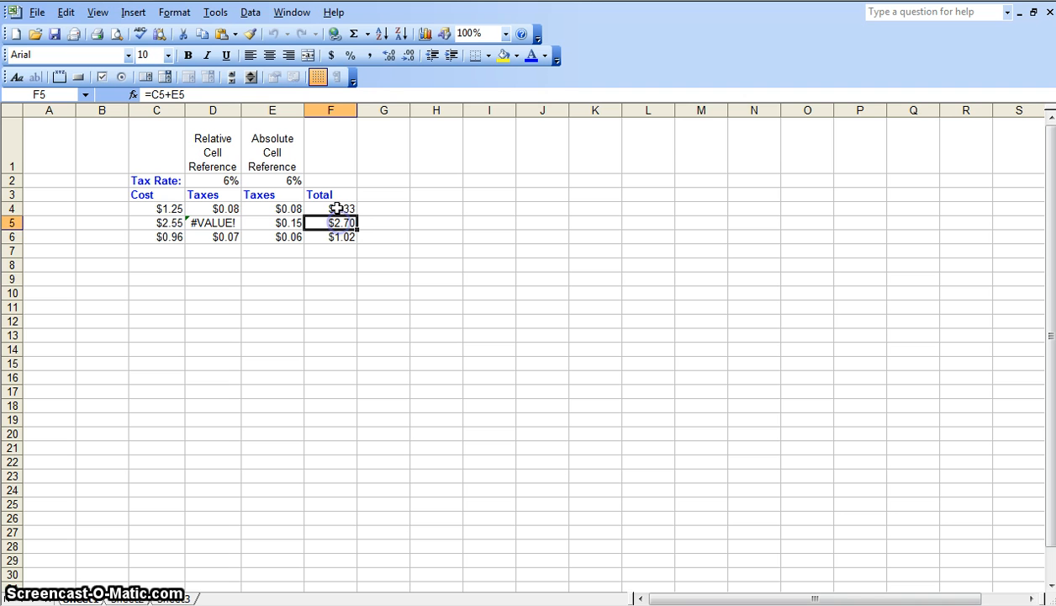
pyautogui.click(337, 209)
pyautogui.click(340, 225)
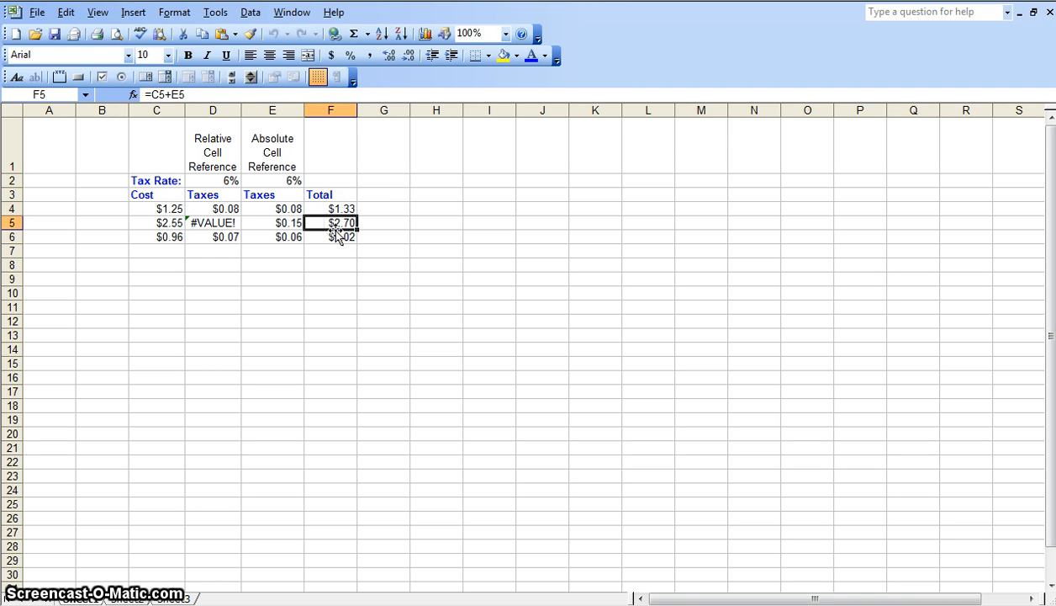
pyautogui.click(342, 237)
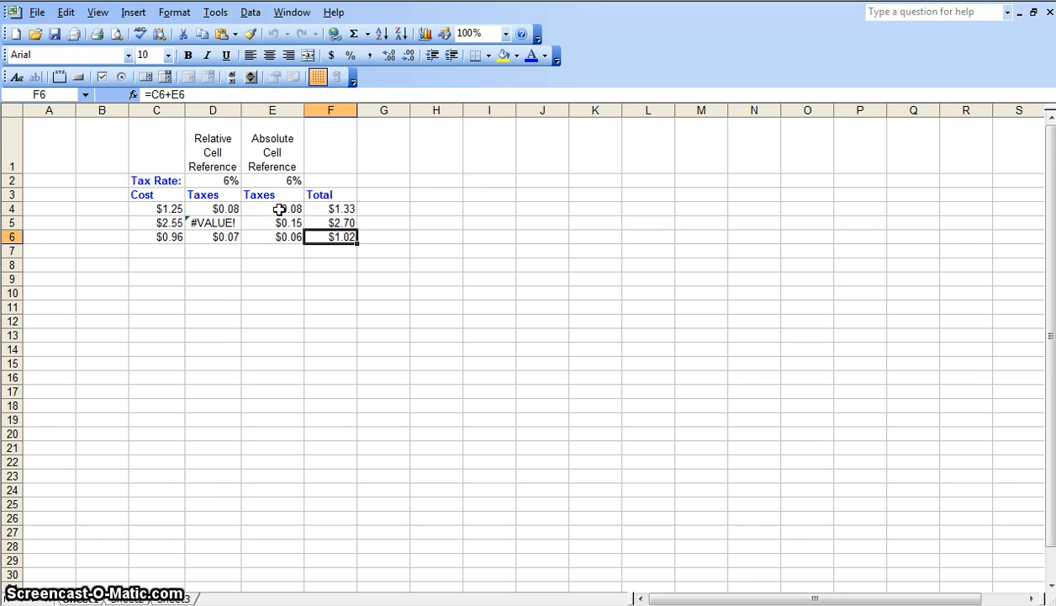
# - Examine the relative-reference tax formula in D4 and the cost and tax rate cells it refers to, C4 and D2
pyautogui.click(210, 211)
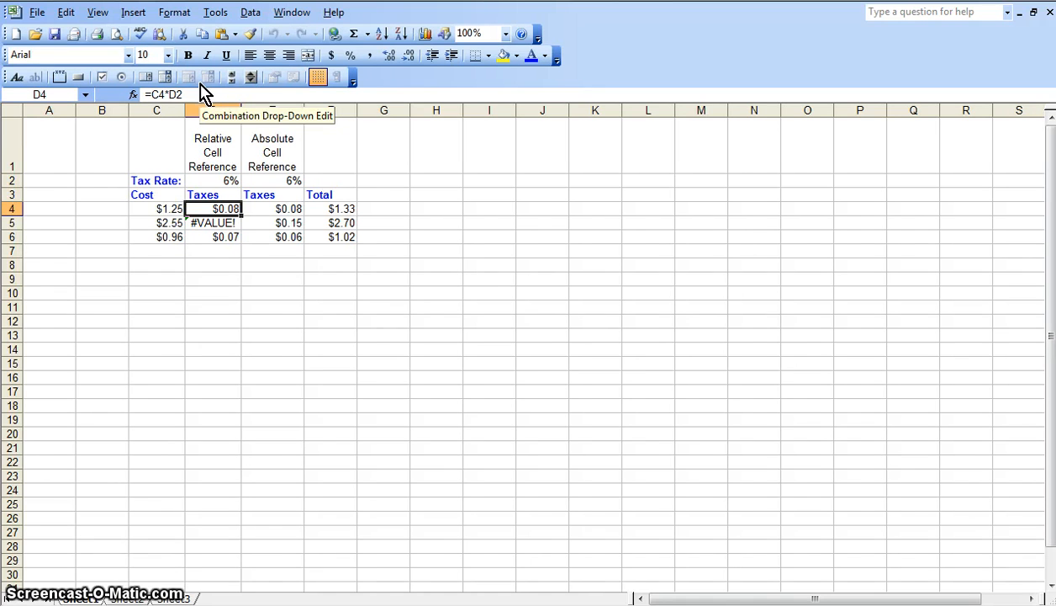
pyautogui.click(177, 209)
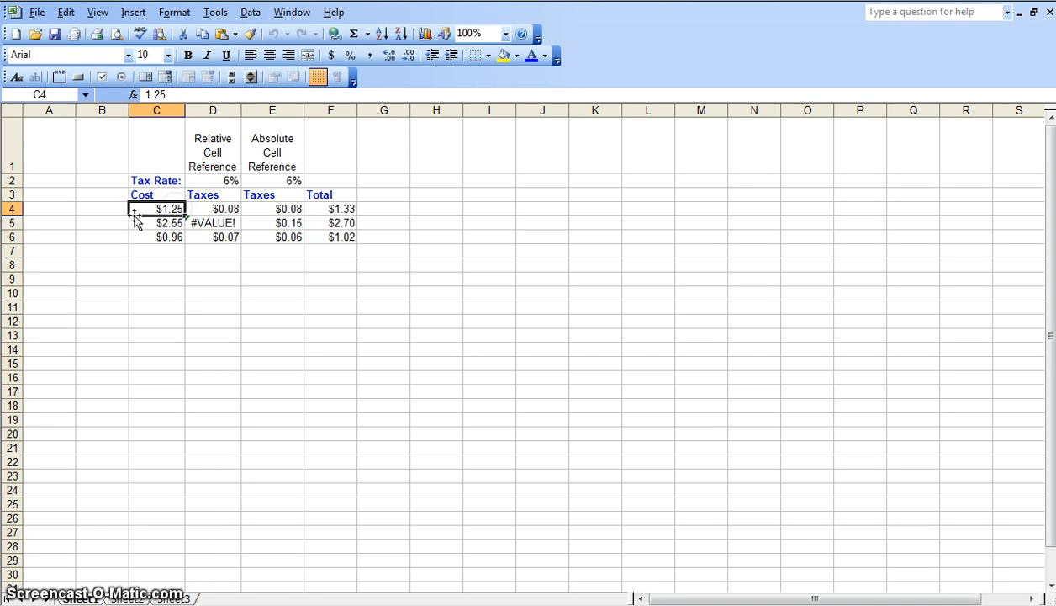
pyautogui.click(216, 180)
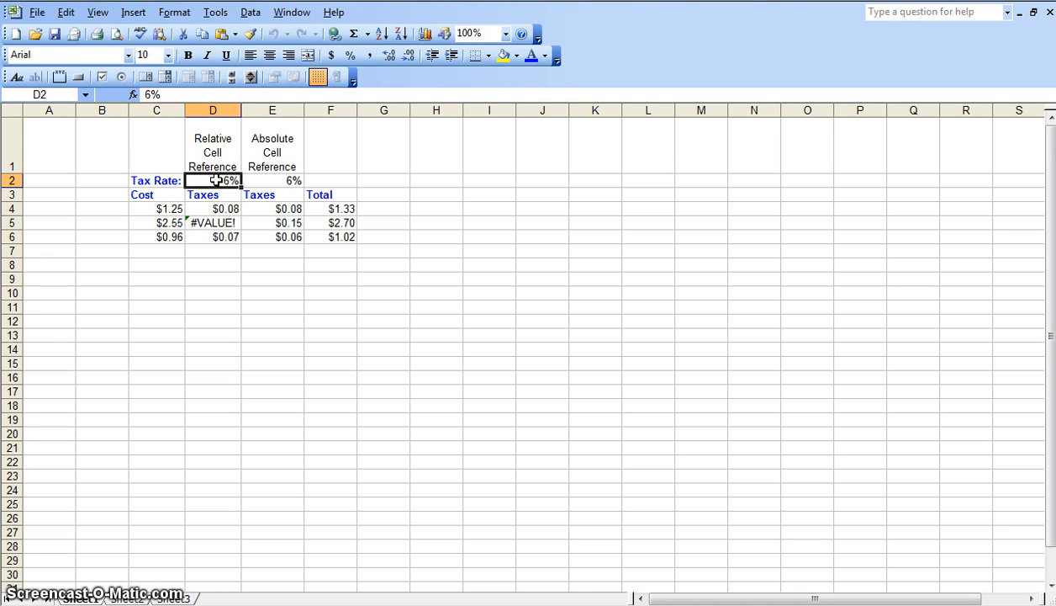
pyautogui.click(217, 210)
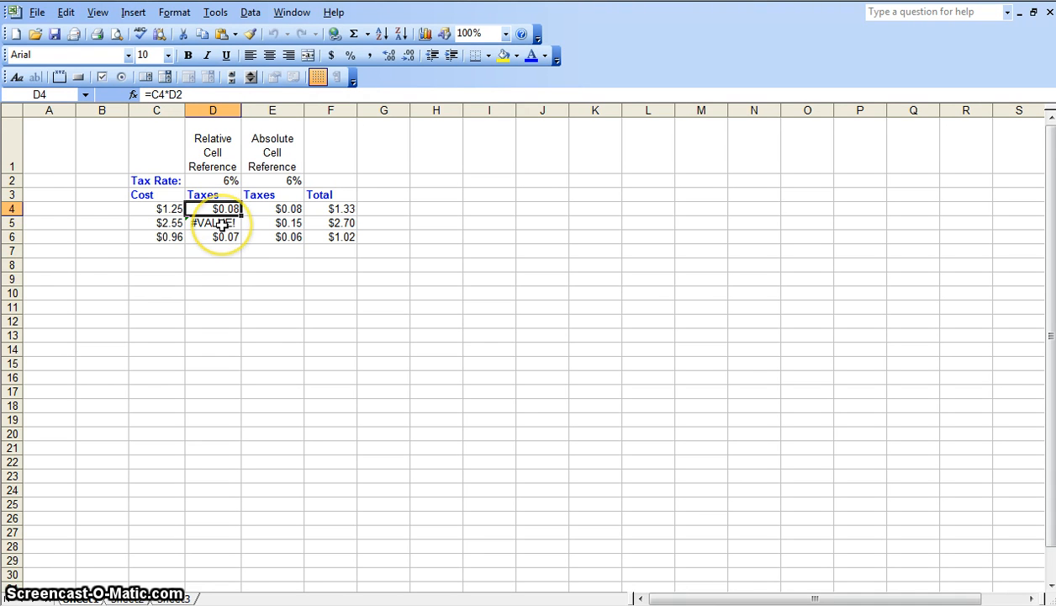
# - Trace the tax formula in D5 to its referenced cells C5 and D3 to find the cause of the error
pyautogui.click(222, 223)
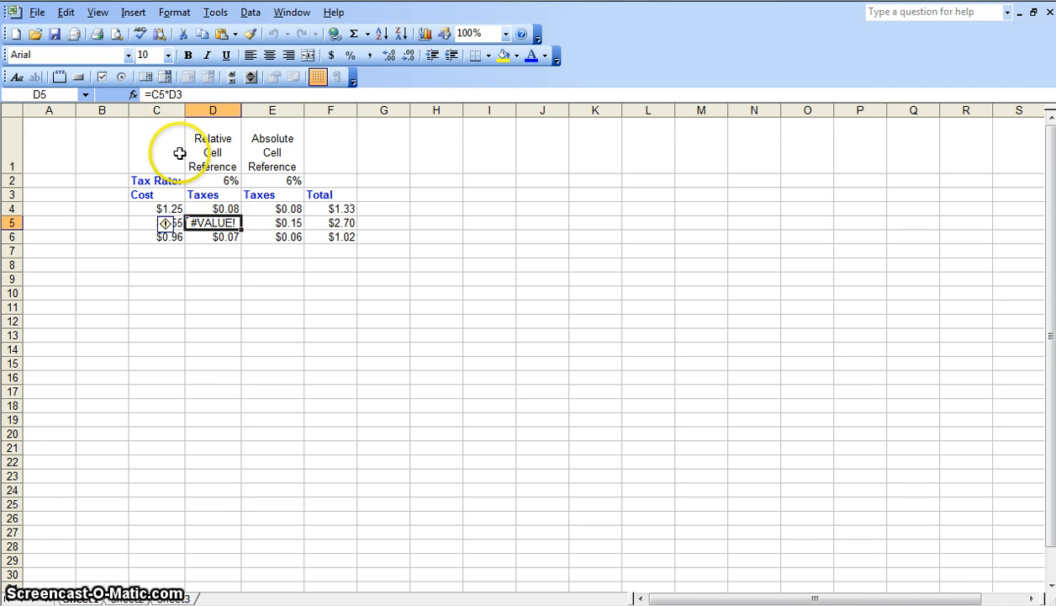
pyautogui.click(158, 215)
pyautogui.click(137, 223)
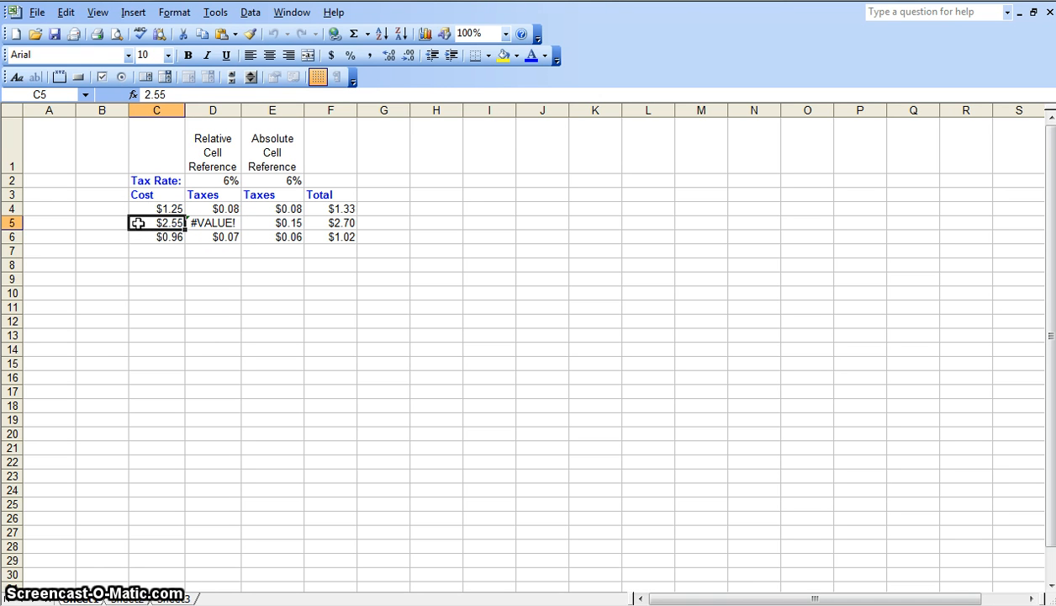
pyautogui.click(217, 196)
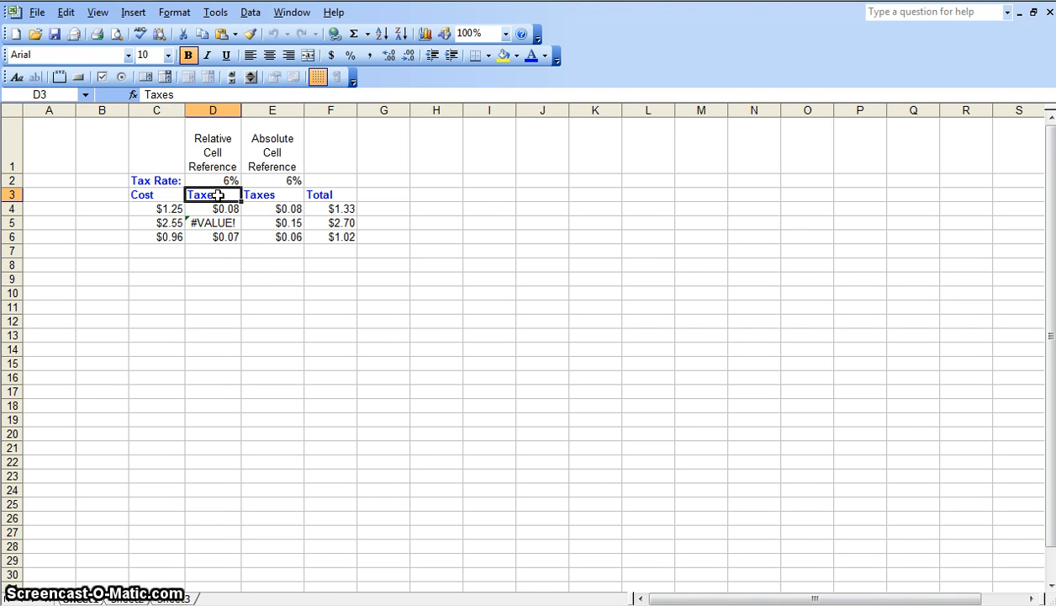
pyautogui.click(213, 223)
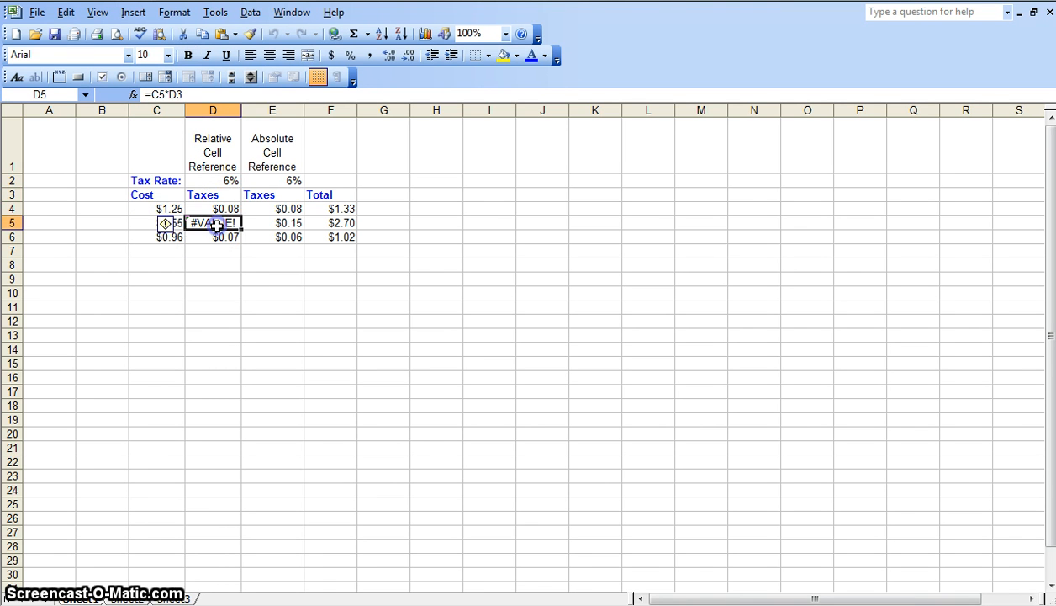
pyautogui.click(216, 196)
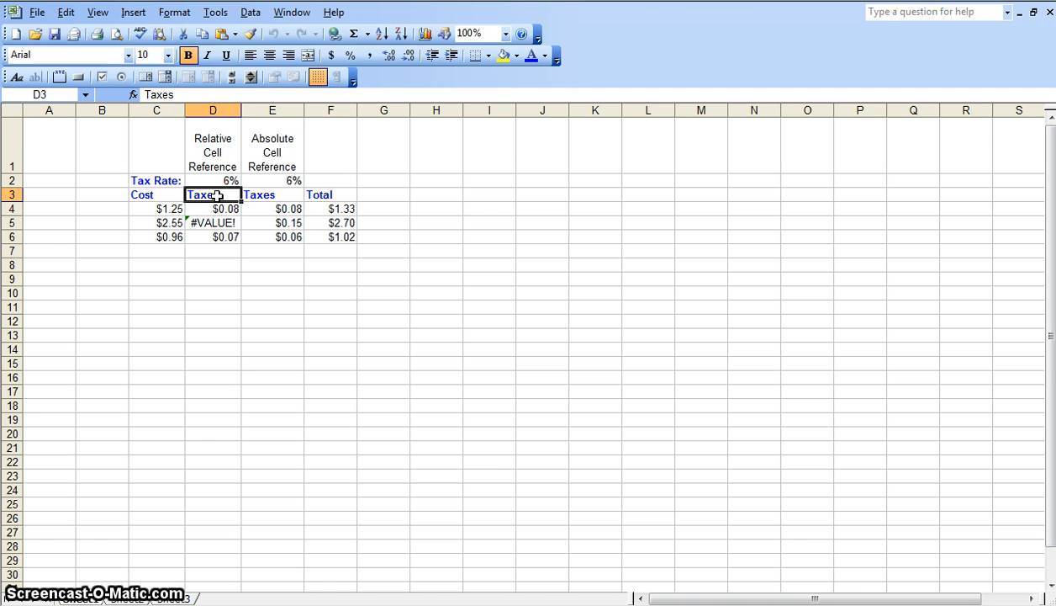
# - Examine the absolute-reference tax formula in E4 and the cells it multiplies, C4 and the tax rate in E2
pyautogui.click(286, 210)
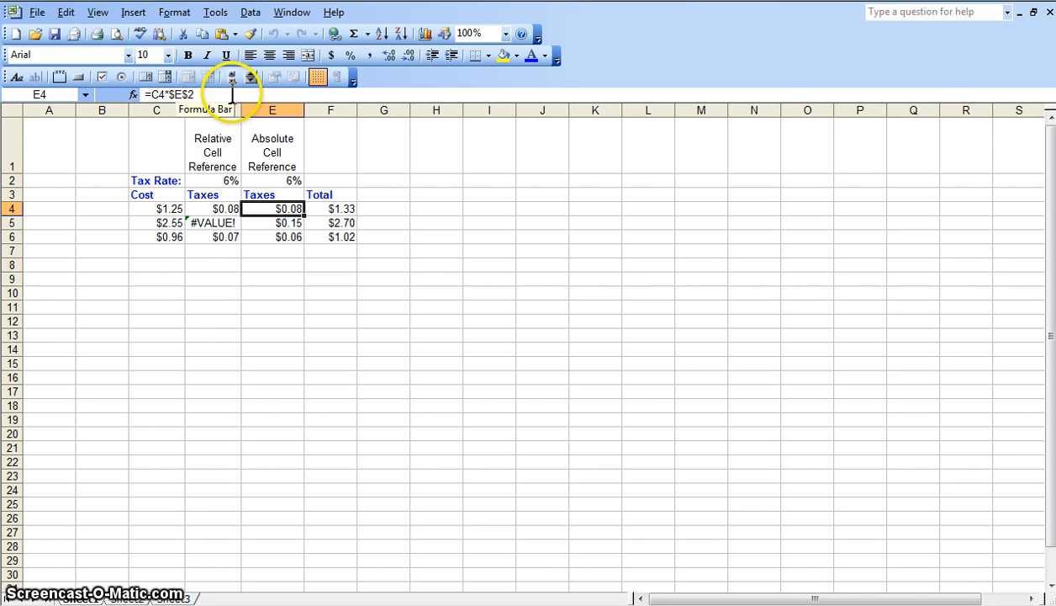
pyautogui.click(282, 178)
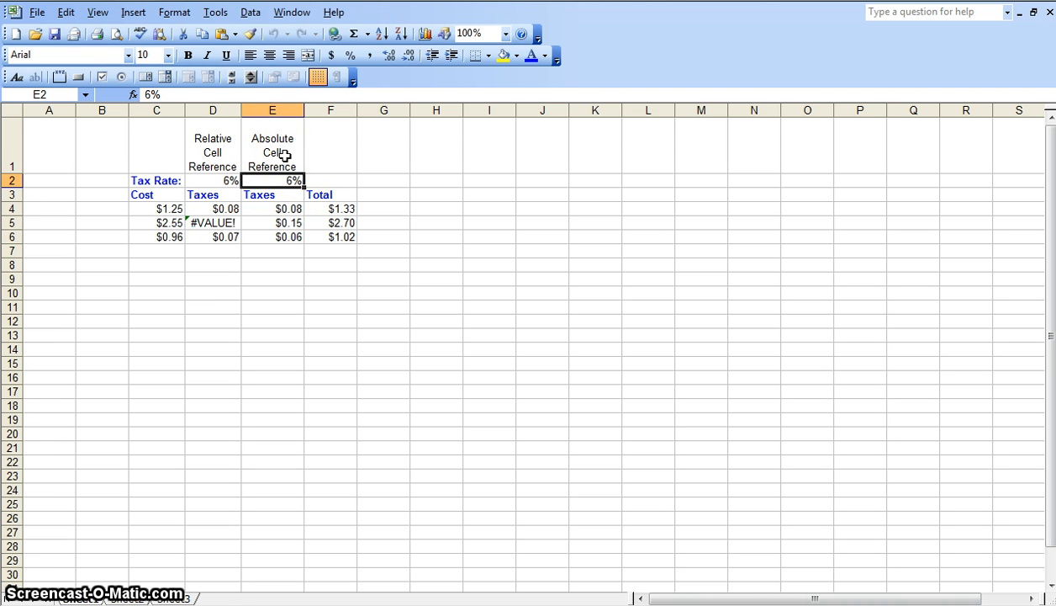
pyautogui.click(281, 209)
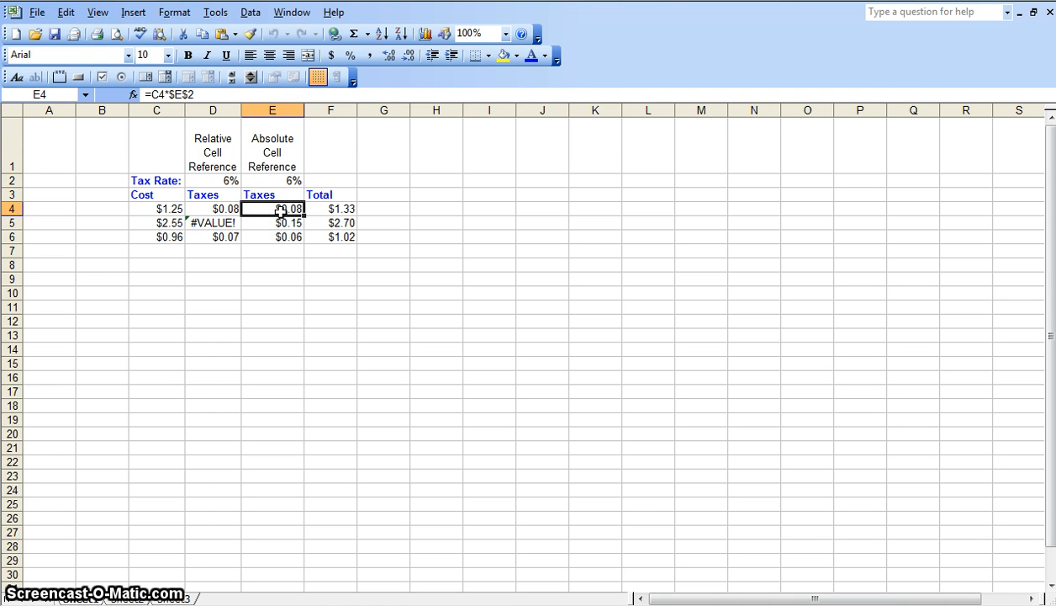
pyautogui.click(164, 210)
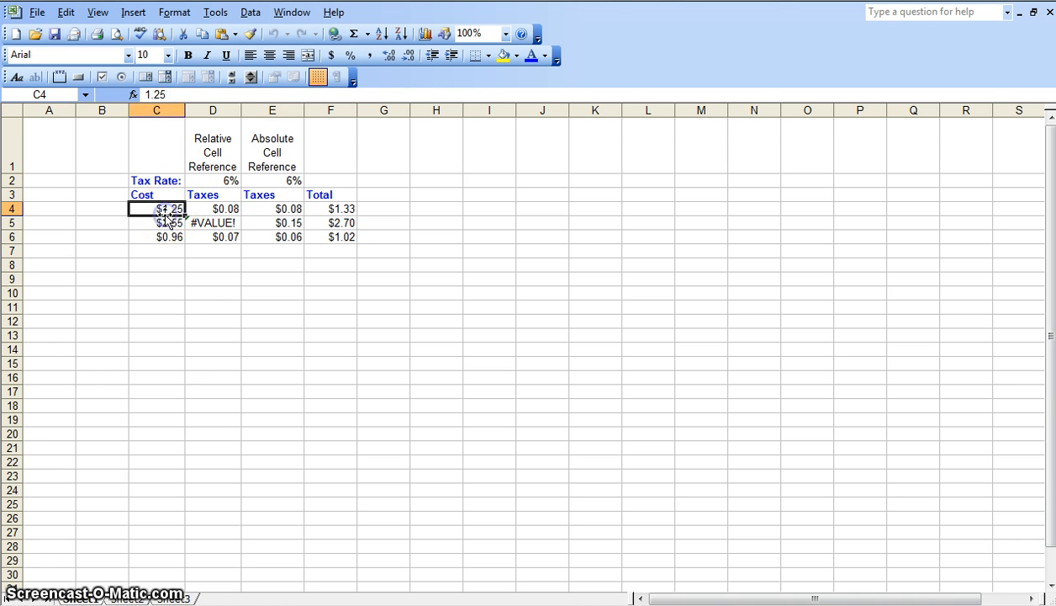
pyautogui.click(290, 180)
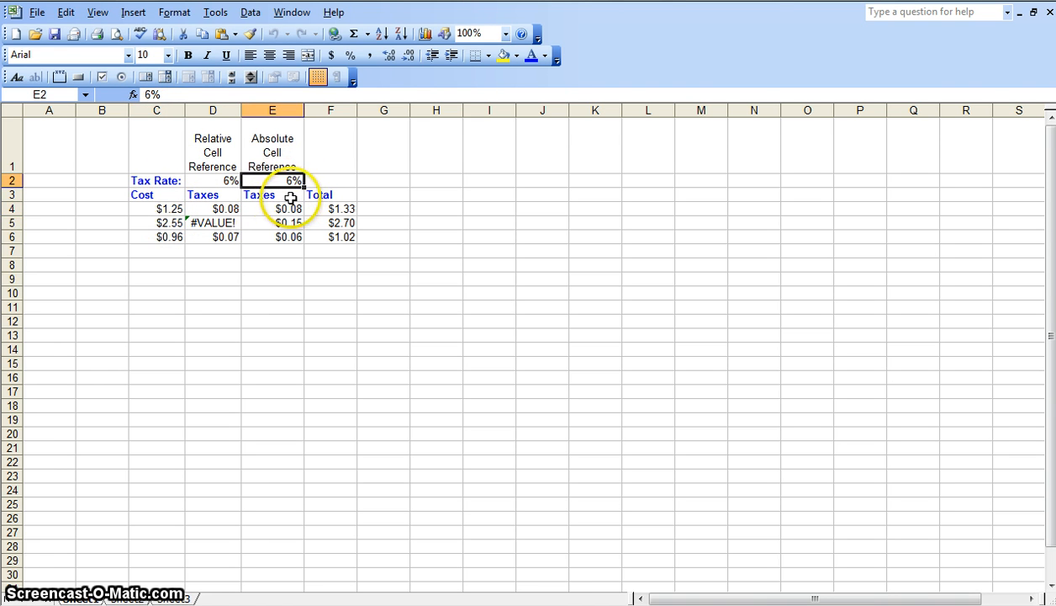
pyautogui.click(286, 212)
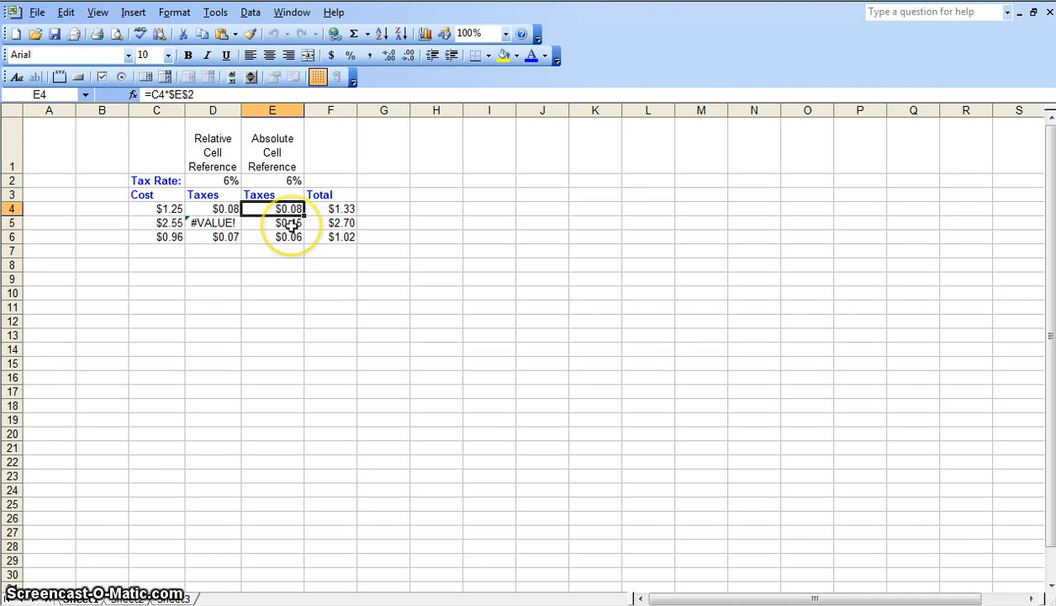
# - Check the tax formula in E5 against its cost cell C5 and the locked tax rate cell E2
pyautogui.click(292, 223)
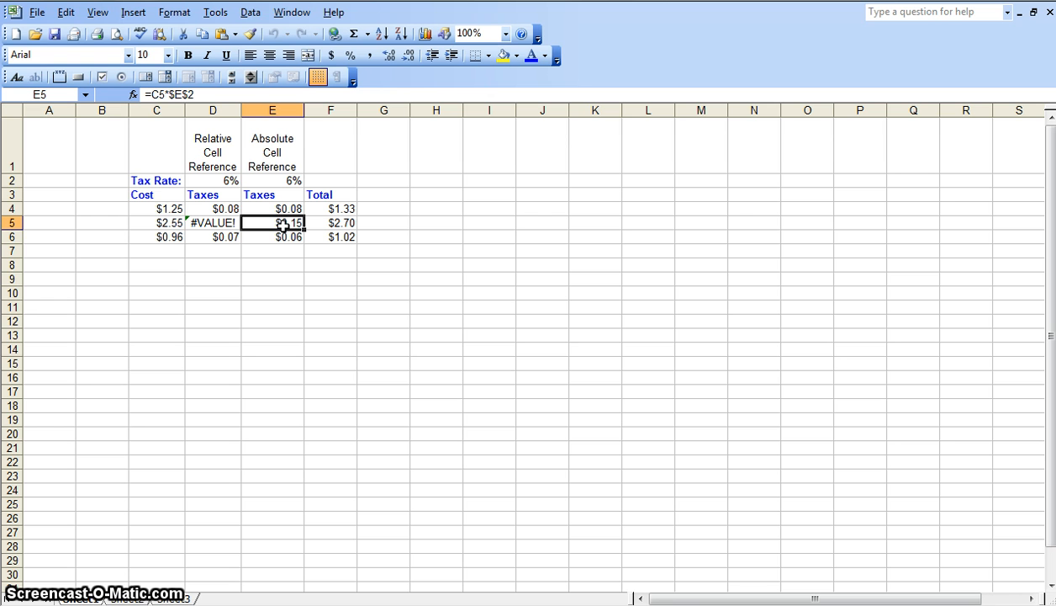
pyautogui.click(165, 223)
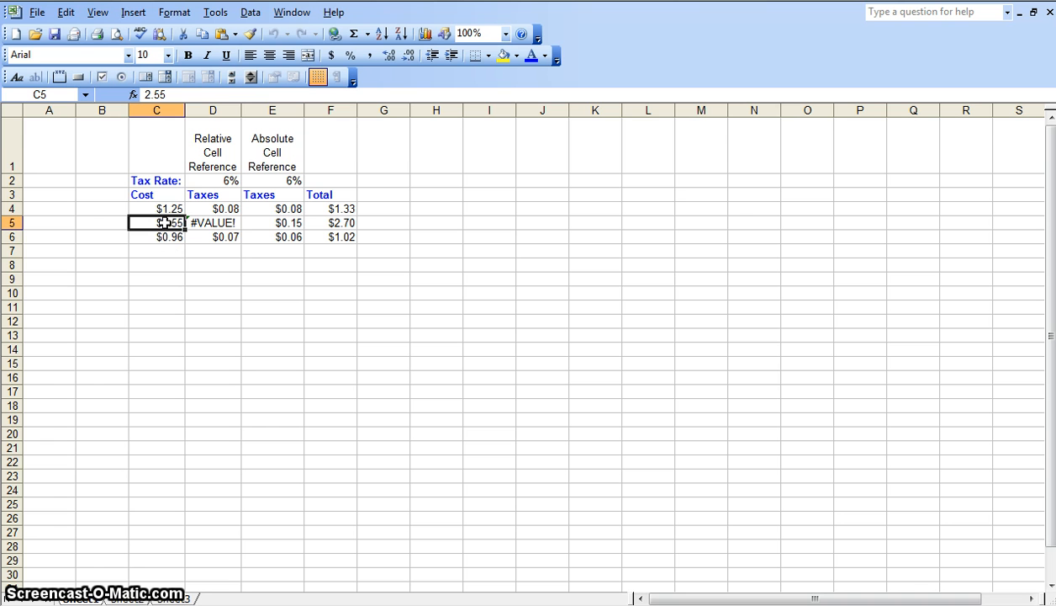
pyautogui.click(289, 181)
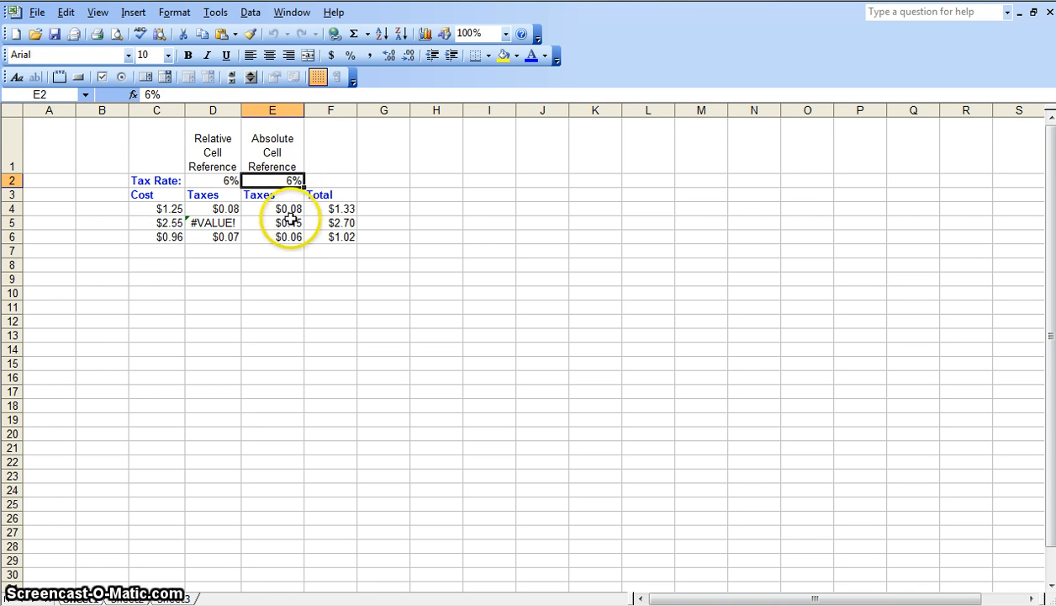
# - Compare the formulas in E4 and E5, following the relative cost reference down column C and the absolute reference to E2
pyautogui.click(288, 207)
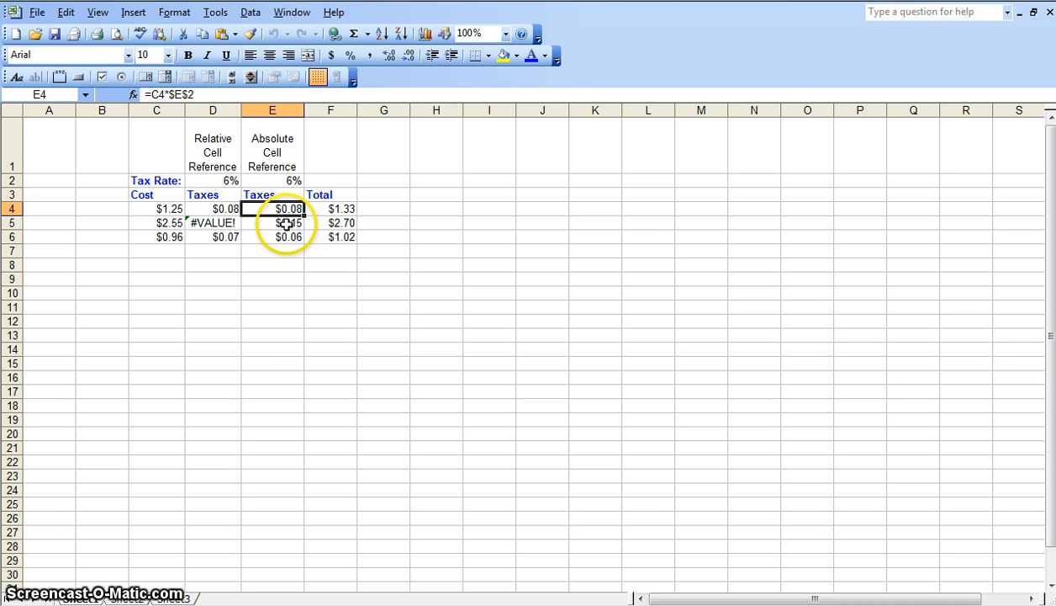
pyautogui.click(286, 223)
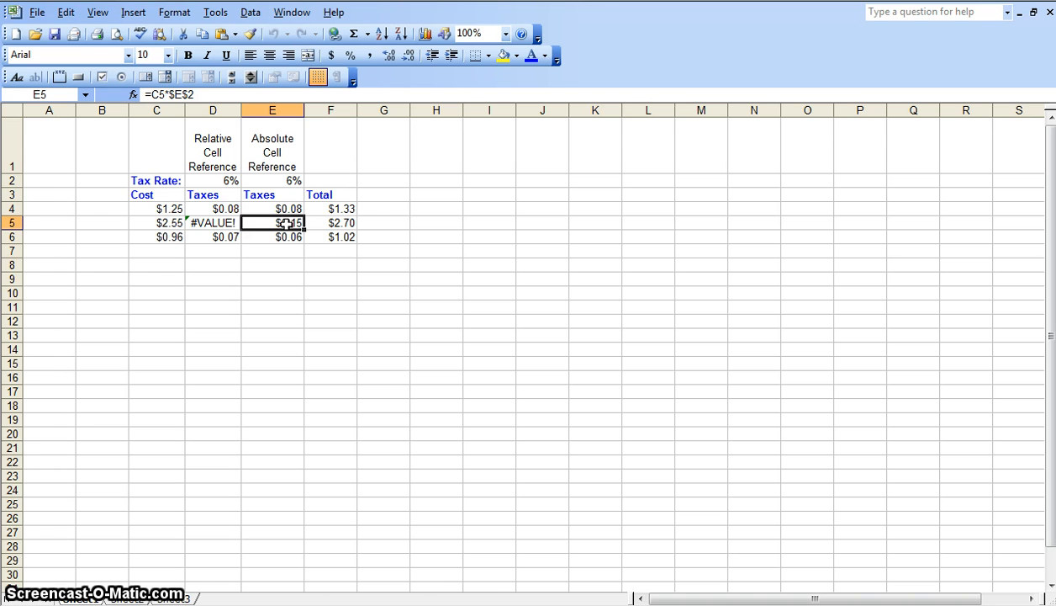
pyautogui.click(169, 222)
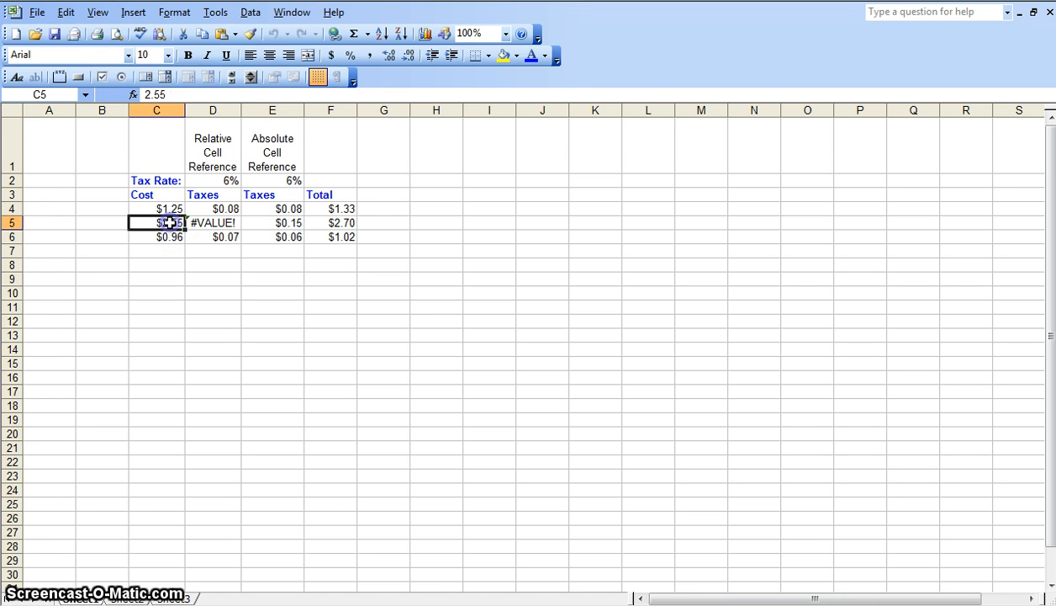
pyautogui.click(167, 237)
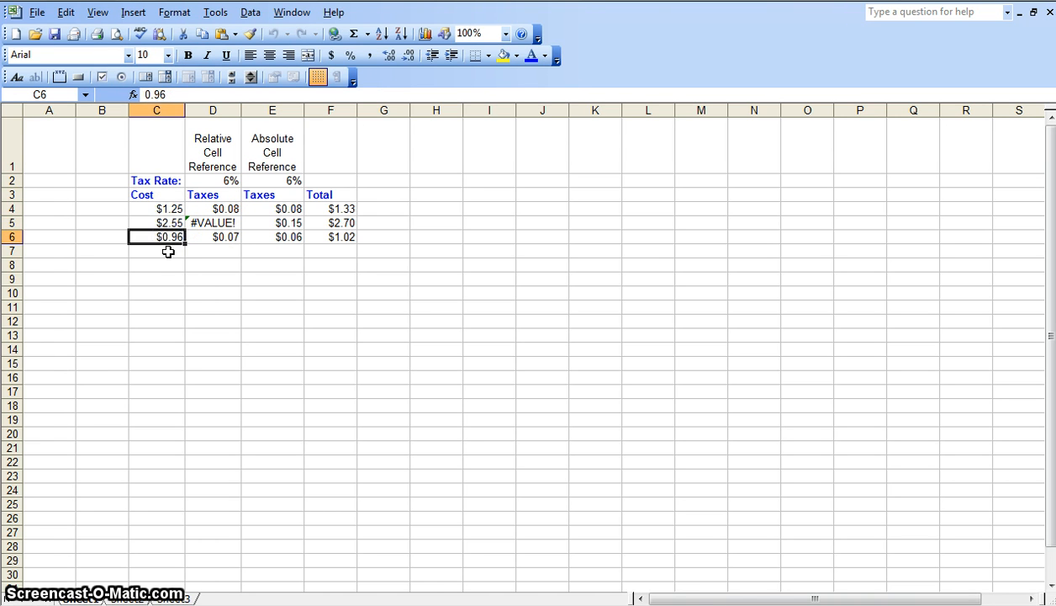
pyautogui.click(168, 250)
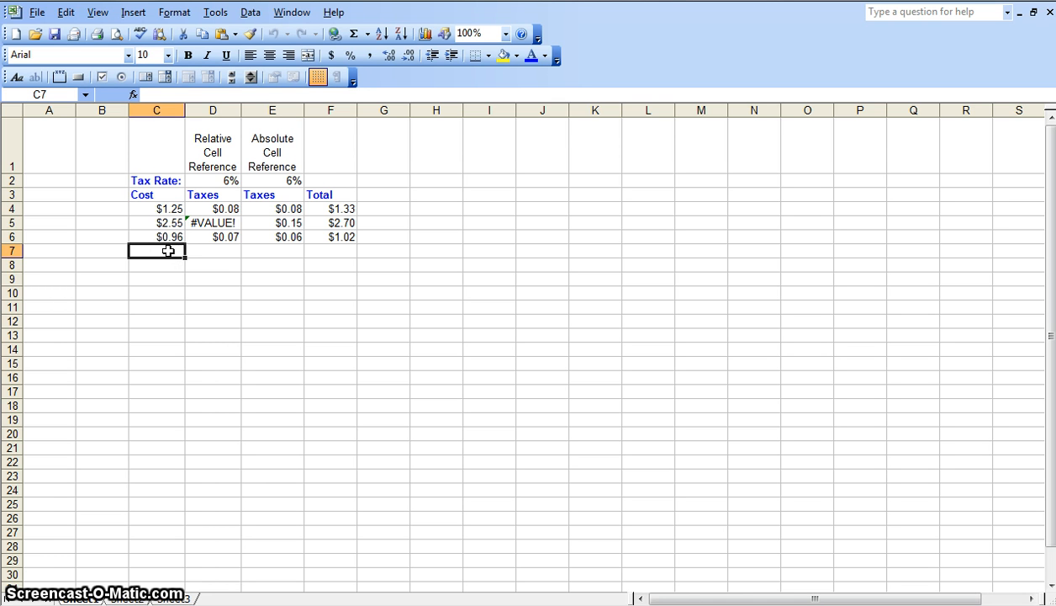
pyautogui.click(289, 181)
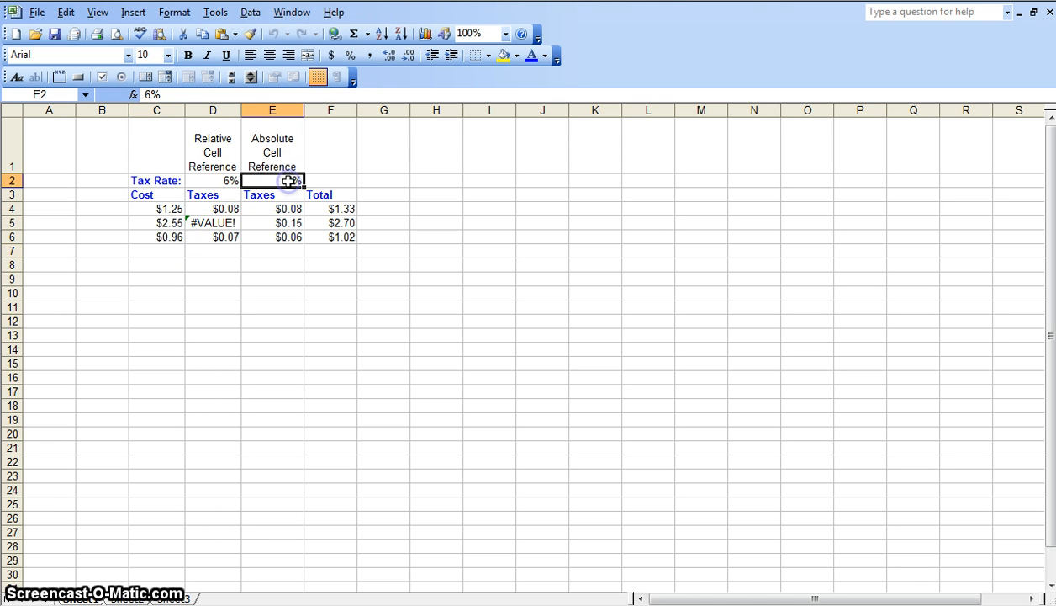
pyautogui.click(295, 223)
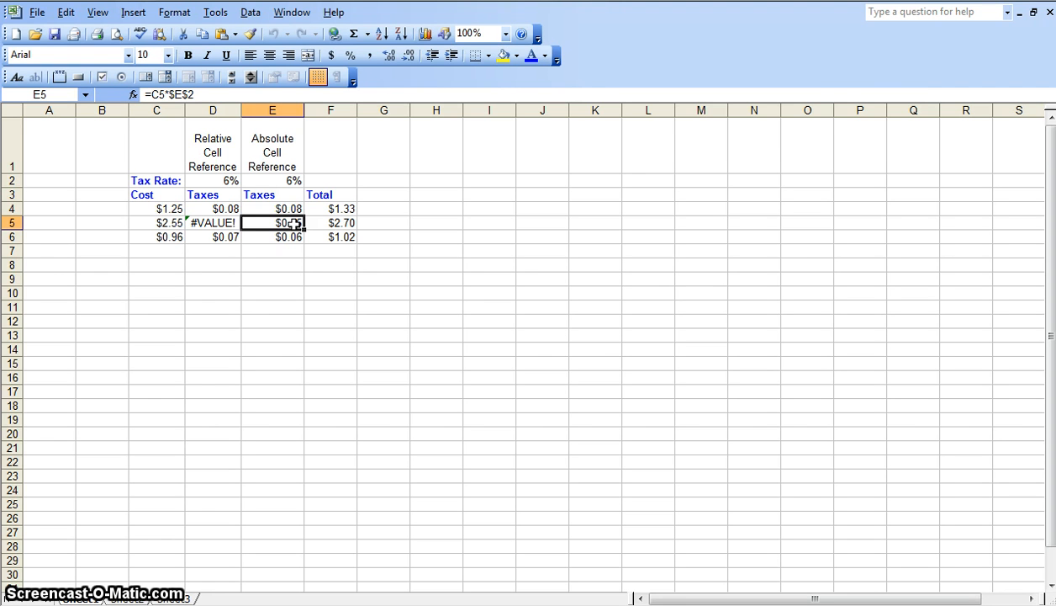
pyautogui.click(294, 247)
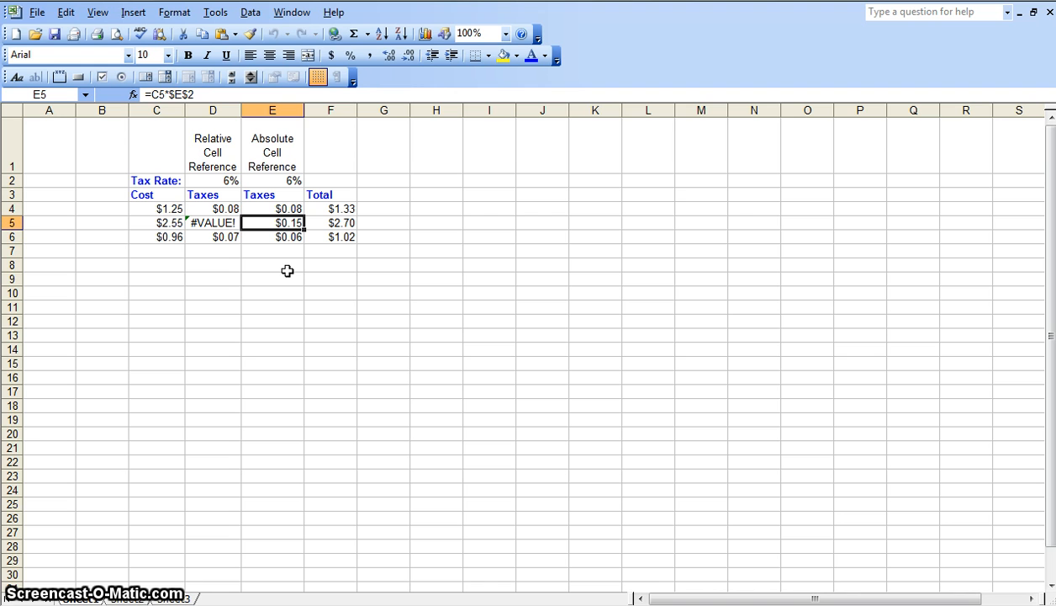
pyautogui.click(286, 268)
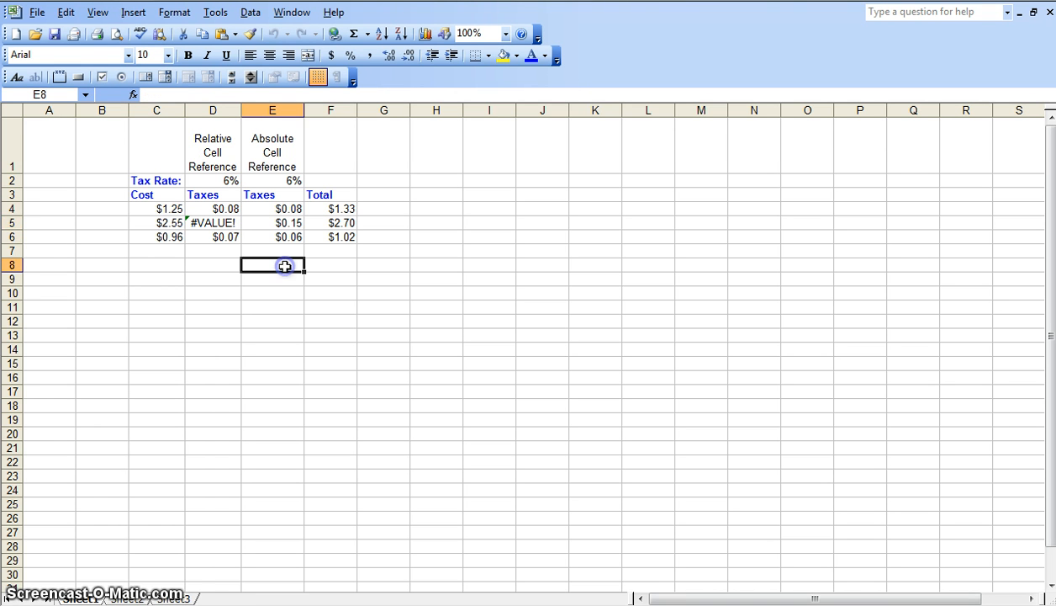
# - Enter a formula referencing B6 in cell B9, cycling the reference through $B$6, B$6 and $B6 back to relative B6
pyautogui.click(106, 278)
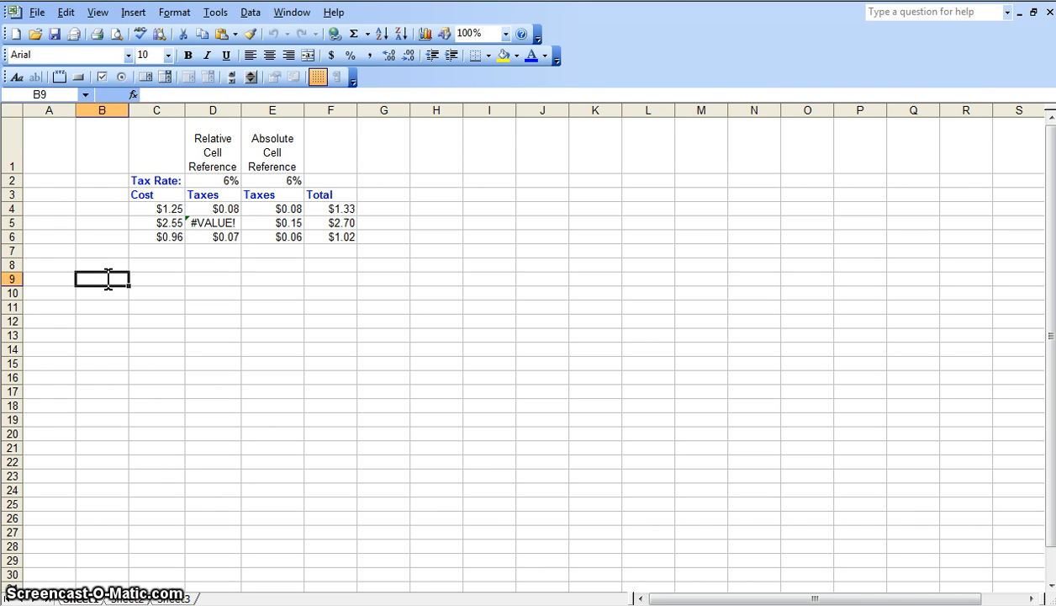
pyautogui.write('=')
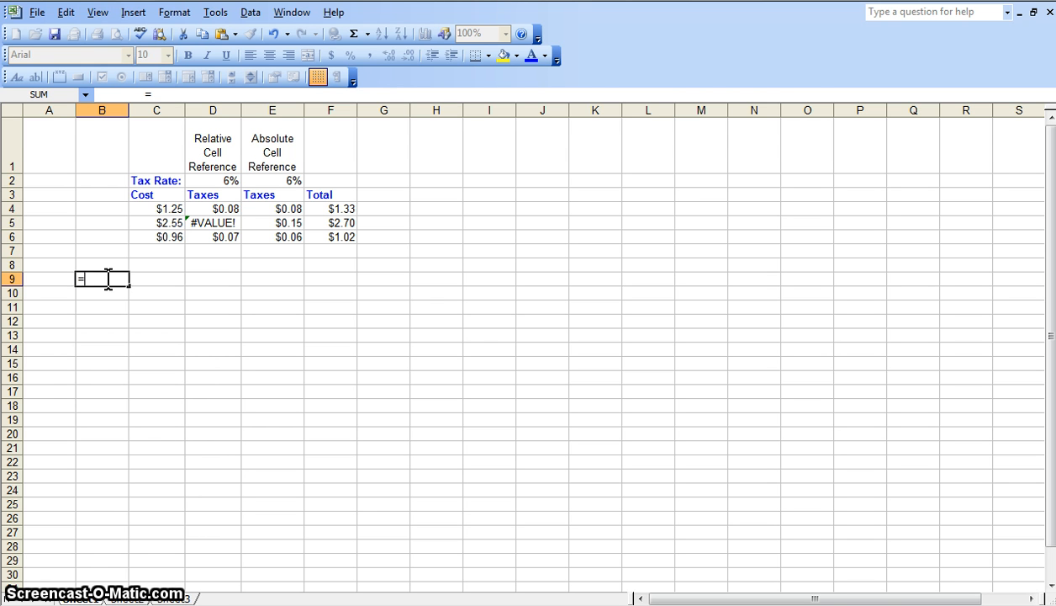
pyautogui.write('b6')
pyautogui.press('F4')
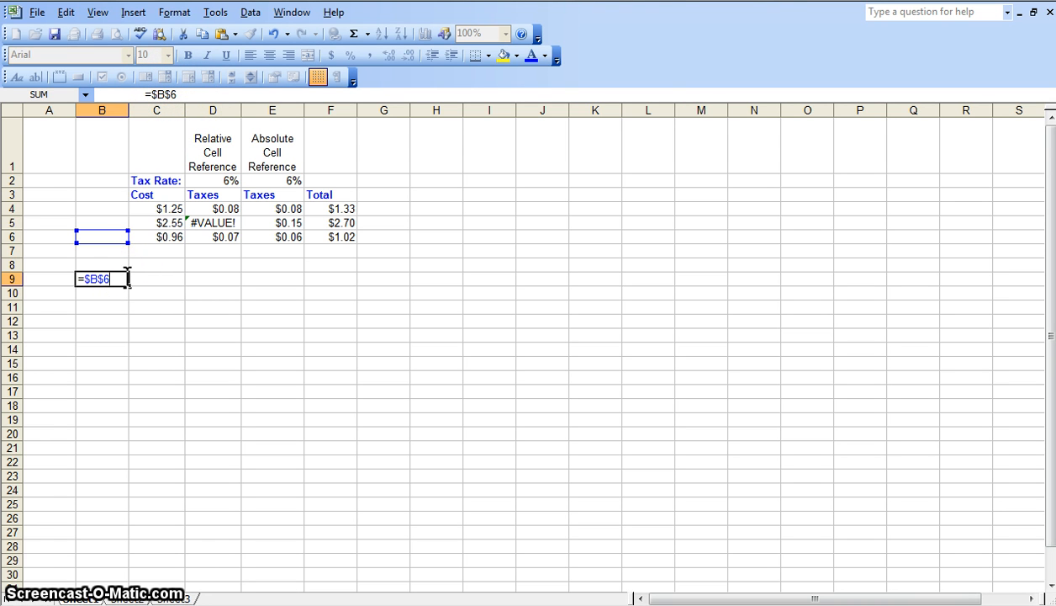
pyautogui.press('F4')
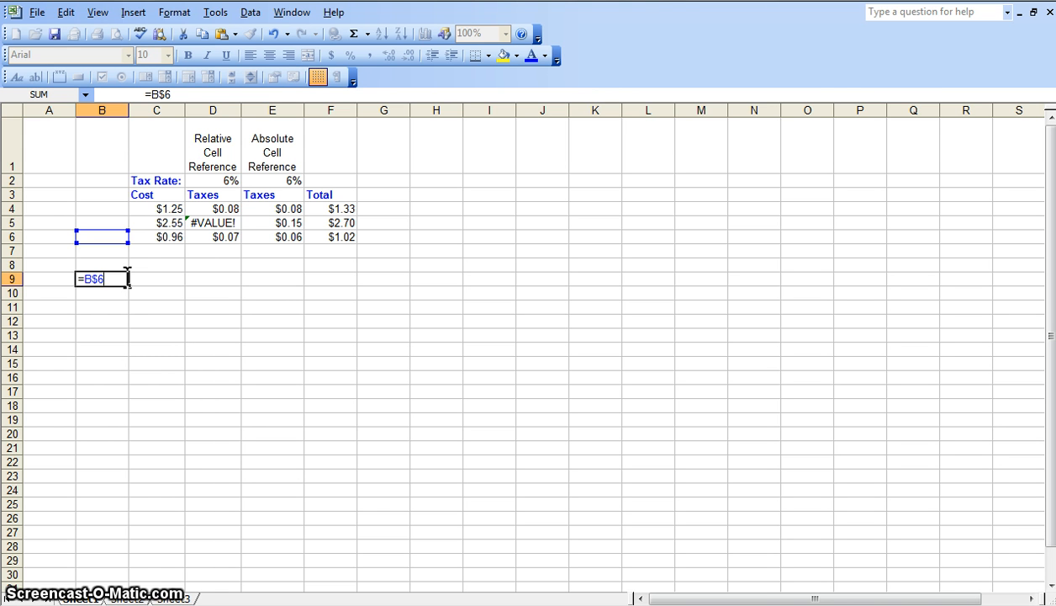
pyautogui.press('F4')
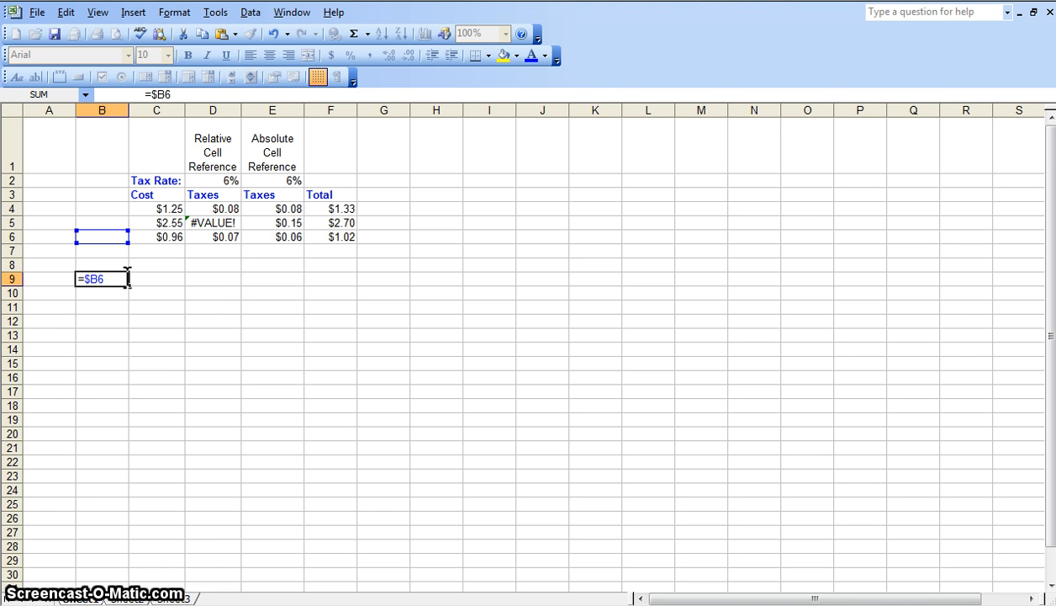
pyautogui.press('F4')
pyautogui.click(145, 278)
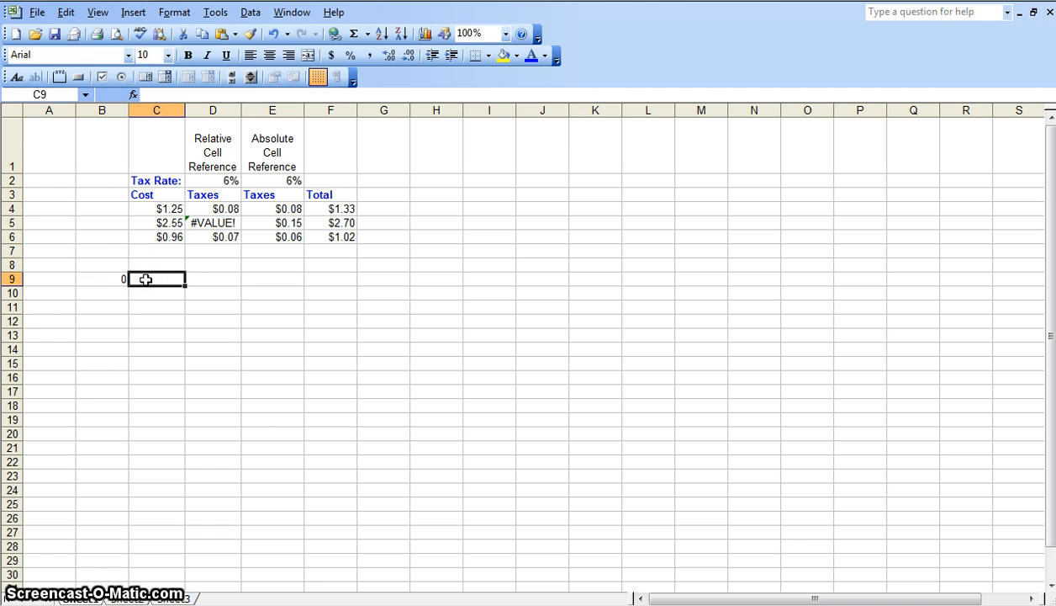
# - Change the tax formula in D4 to =C4*$D$2, making its tax rate reference absolute
pyautogui.click(227, 210)
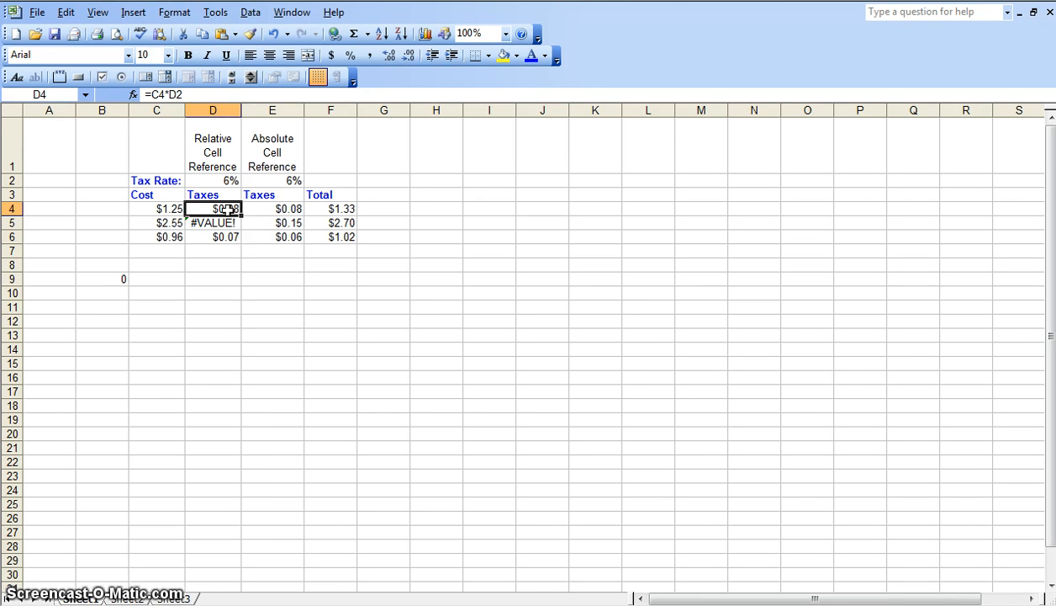
pyautogui.doubleClick(229, 209)
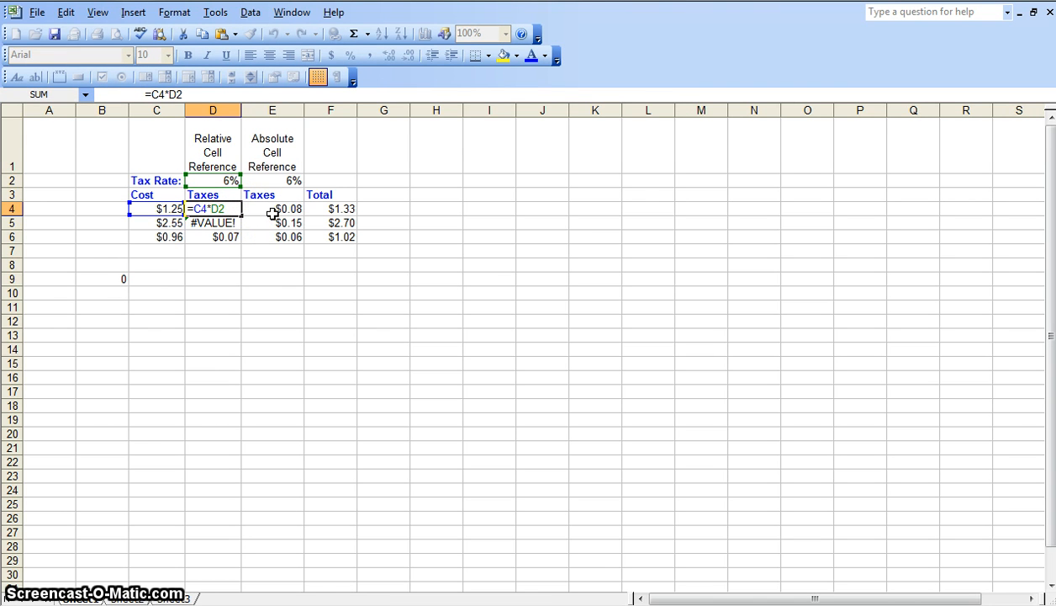
pyautogui.press('F4')
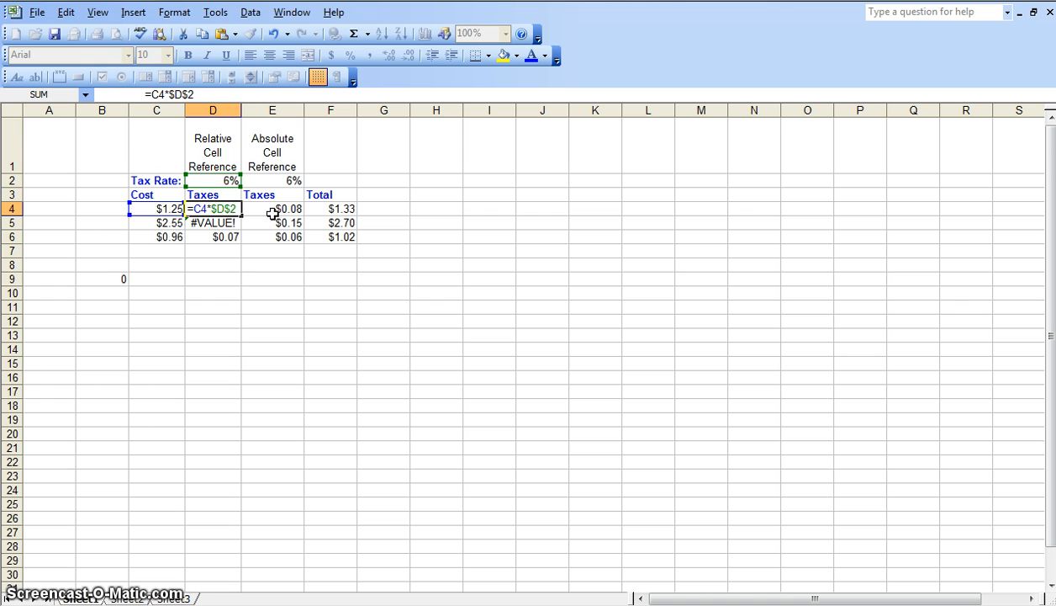
pyautogui.press('BackSpace')
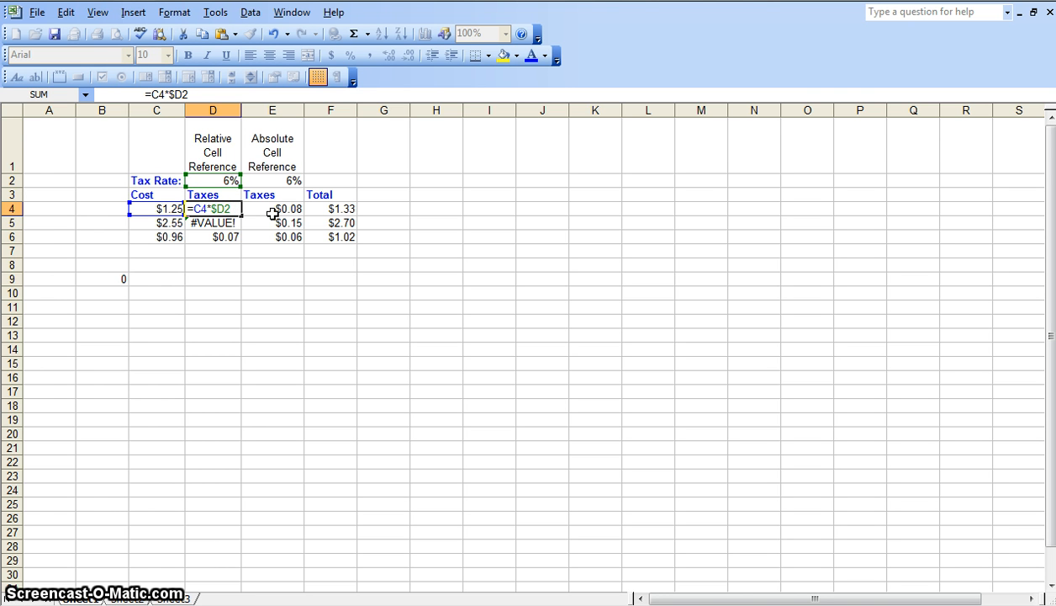
pyautogui.press('F4')
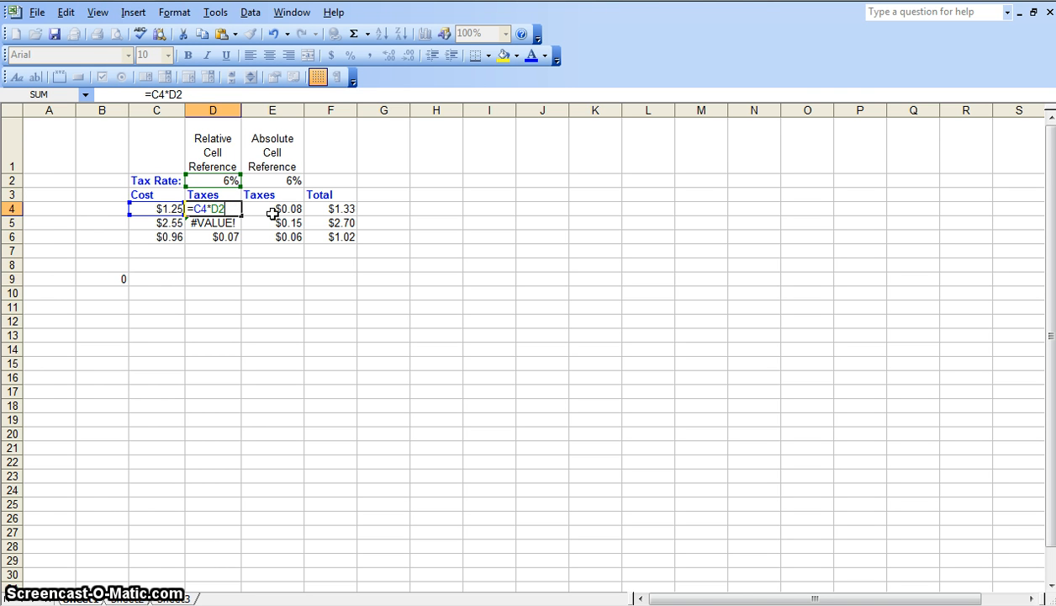
pyautogui.press('F4')
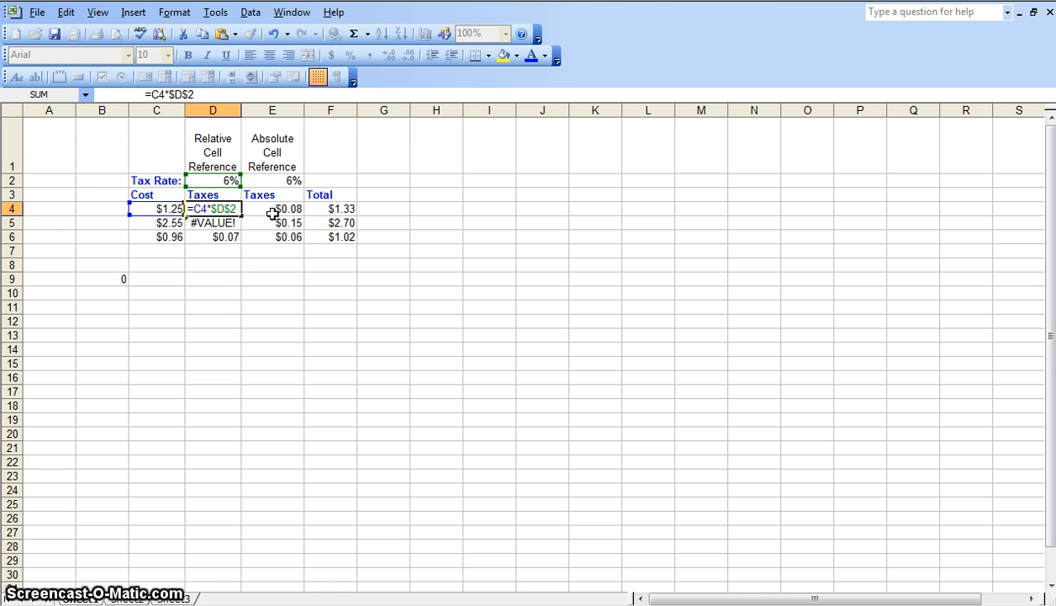
pyautogui.press('Return')
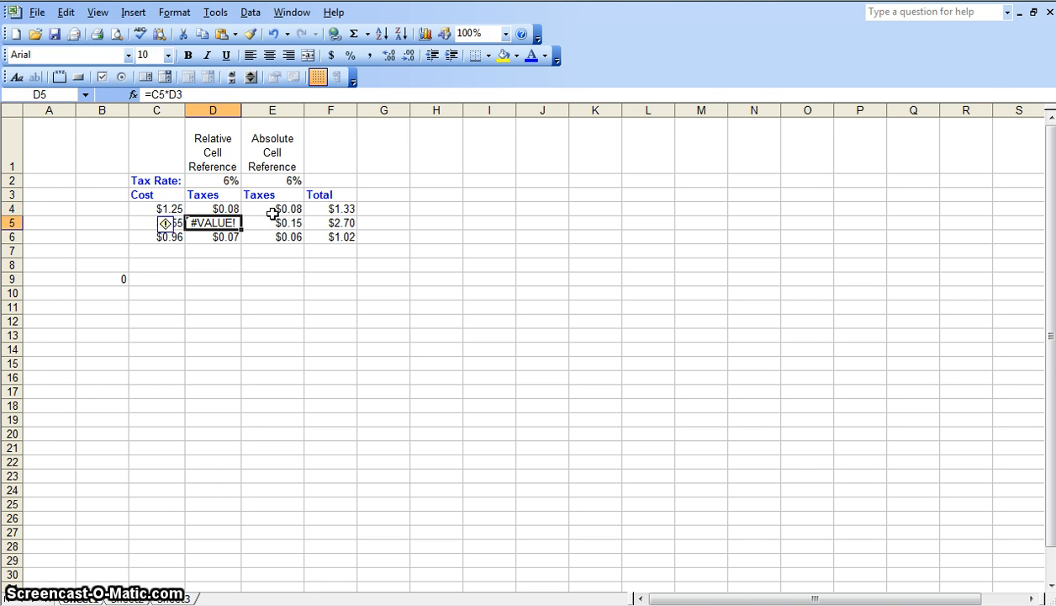